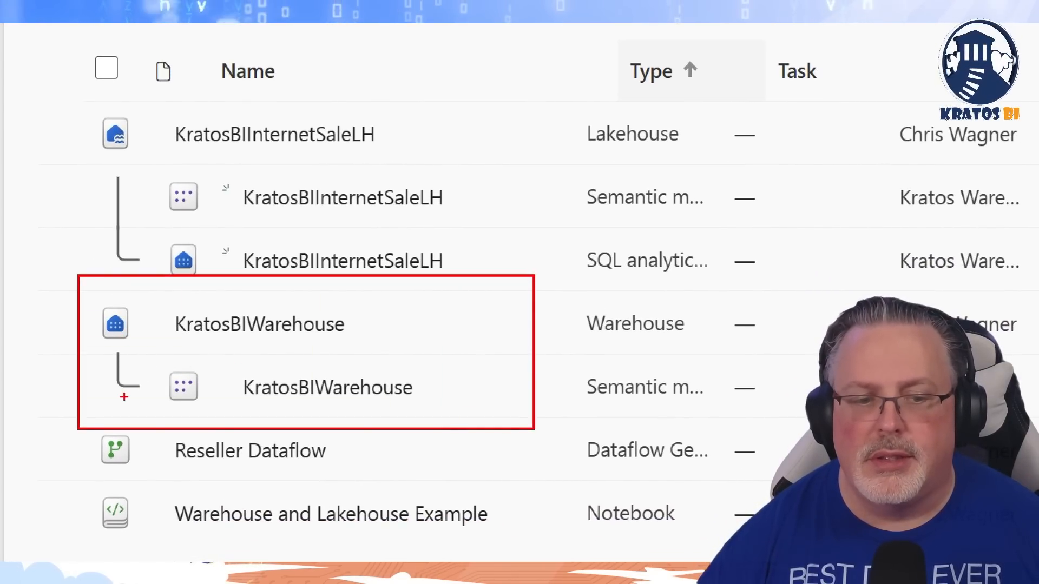
pyautogui.moveTo(84, 420); pyautogui.dragTo(531, 490)
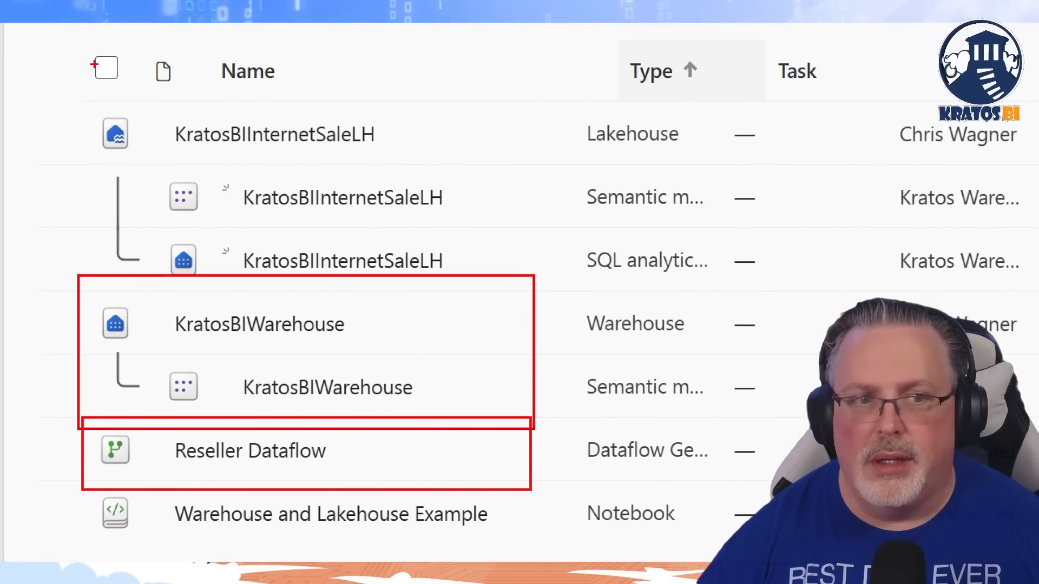
pyautogui.moveTo(72, 87); pyautogui.dragTo(577, 283)
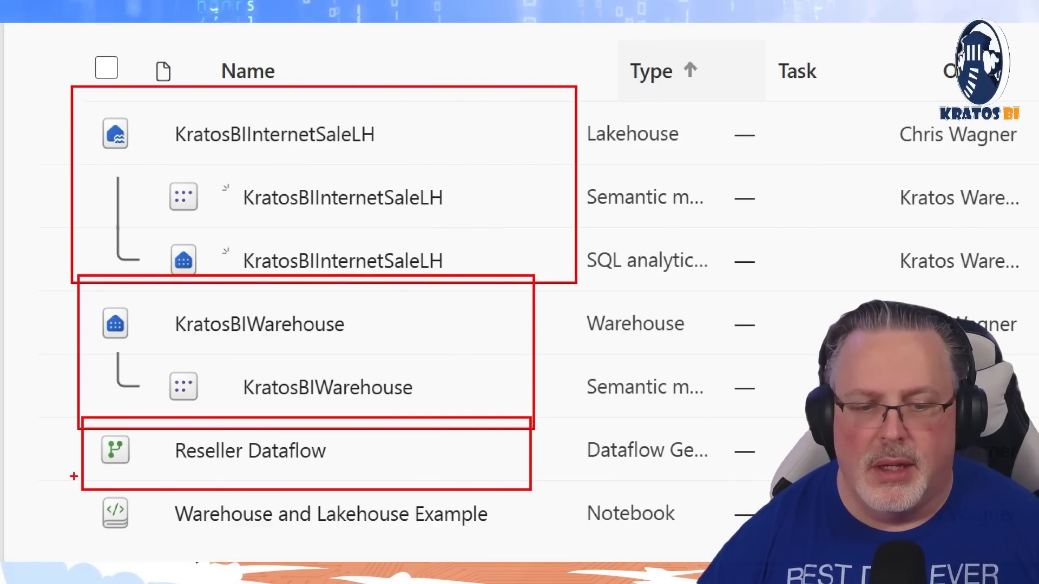
pyautogui.moveTo(73, 476); pyautogui.dragTo(610, 534)
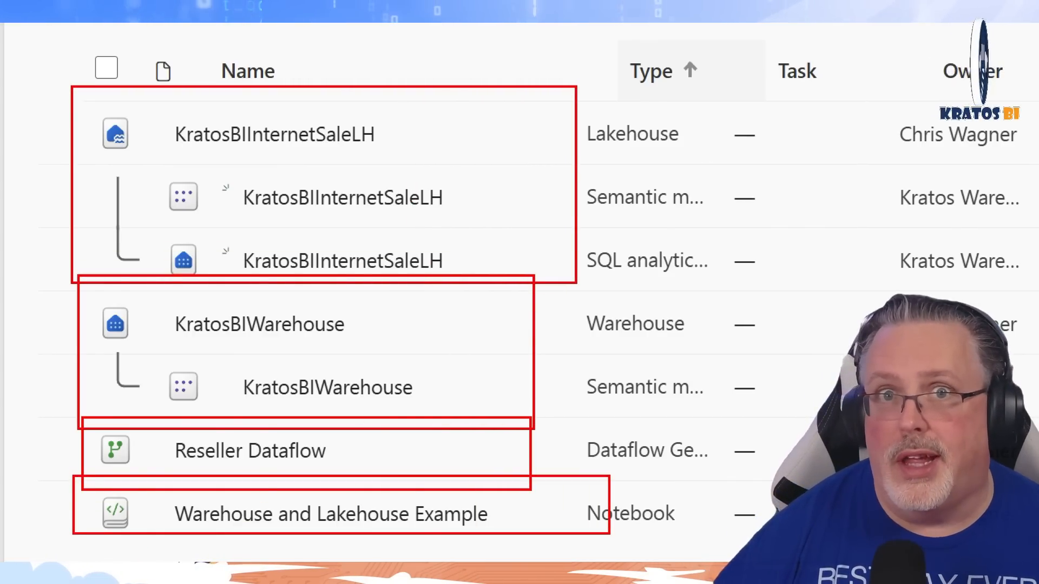
pyautogui.press('Escape')
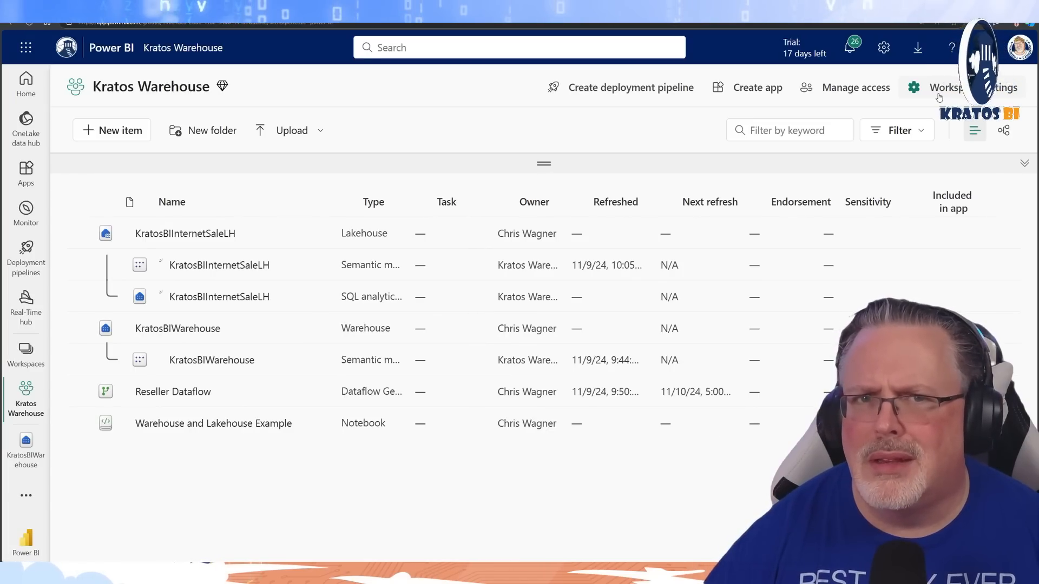
# Connect the Kratos Warehouse workspace's Git integration to Azure DevOps as the provider, using the listed AAD account
pyautogui.click(939, 96)
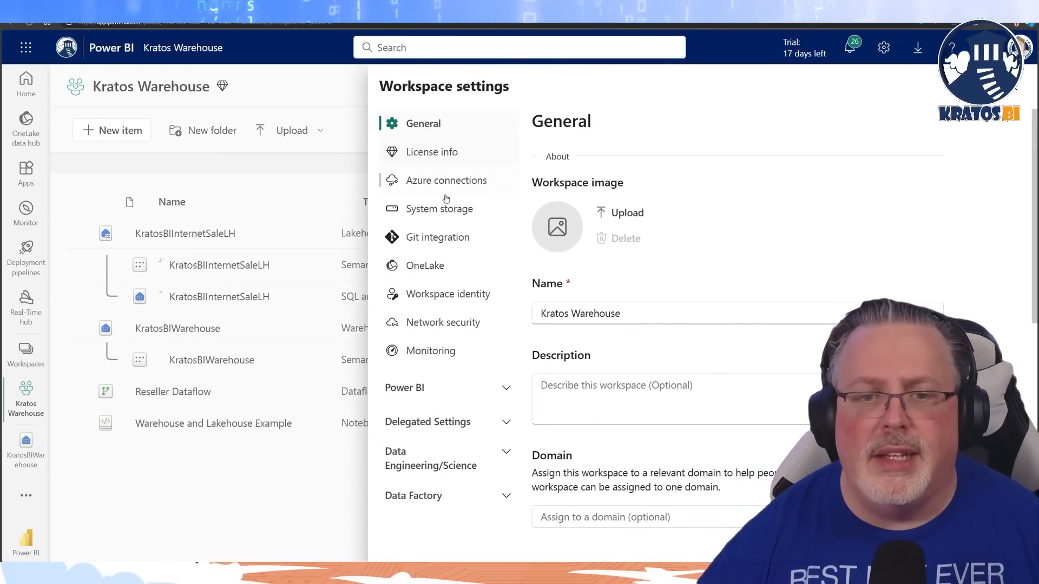
pyautogui.click(399, 240)
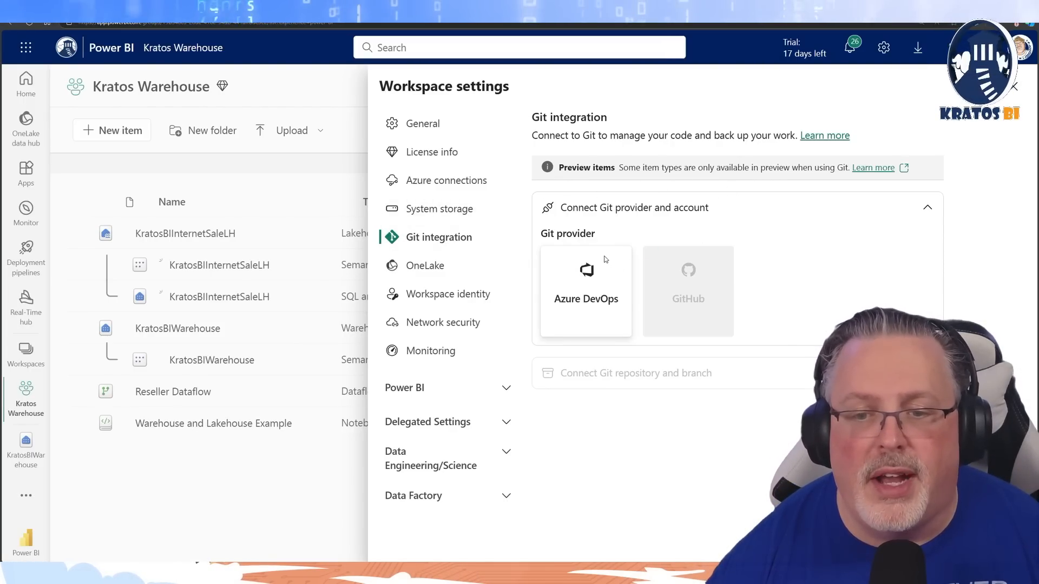
pyautogui.click(582, 307)
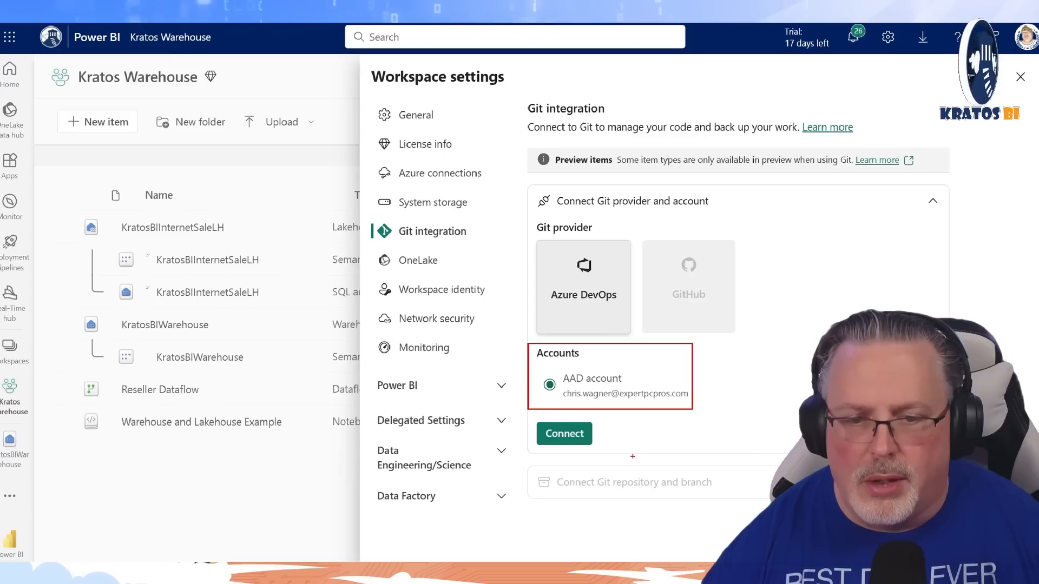
pyautogui.click(467, 411)
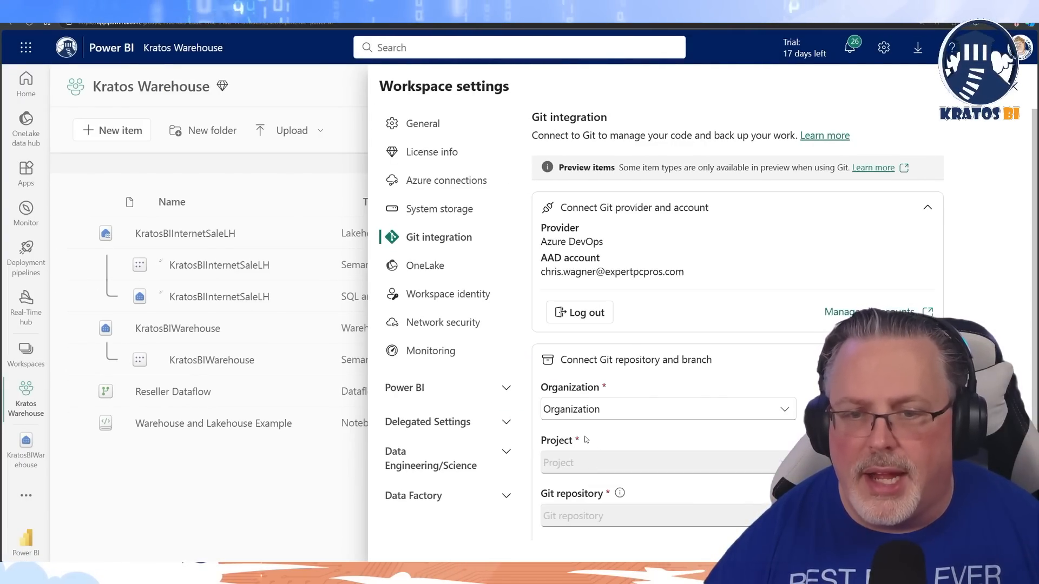
# Set the Git connection to organization KratosBI, project and repository Fabric AdventureWorks, and branch main
pyautogui.scroll(-3, 701, 402)
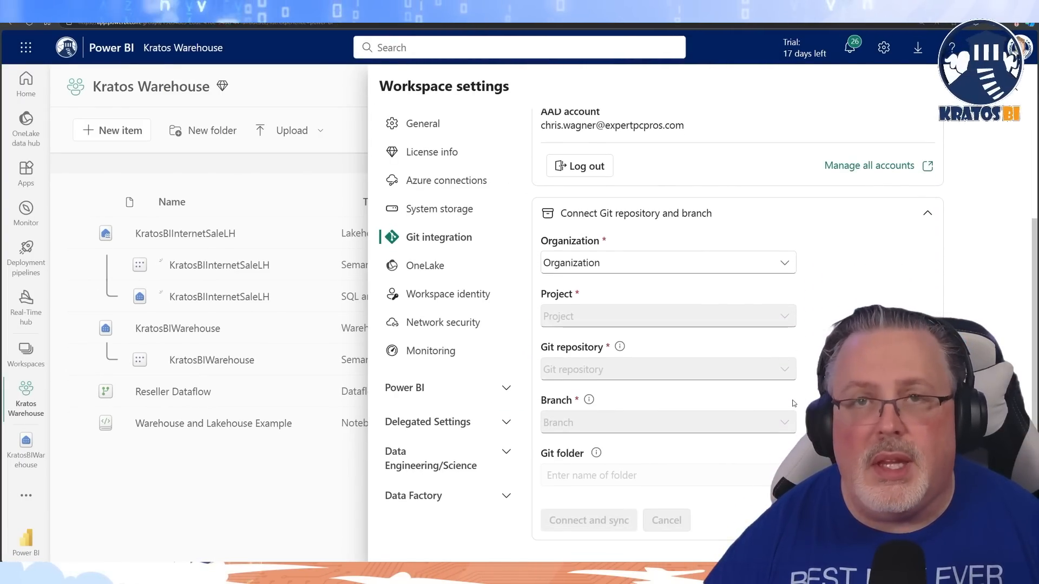
pyautogui.click(781, 260)
pyautogui.click(571, 309)
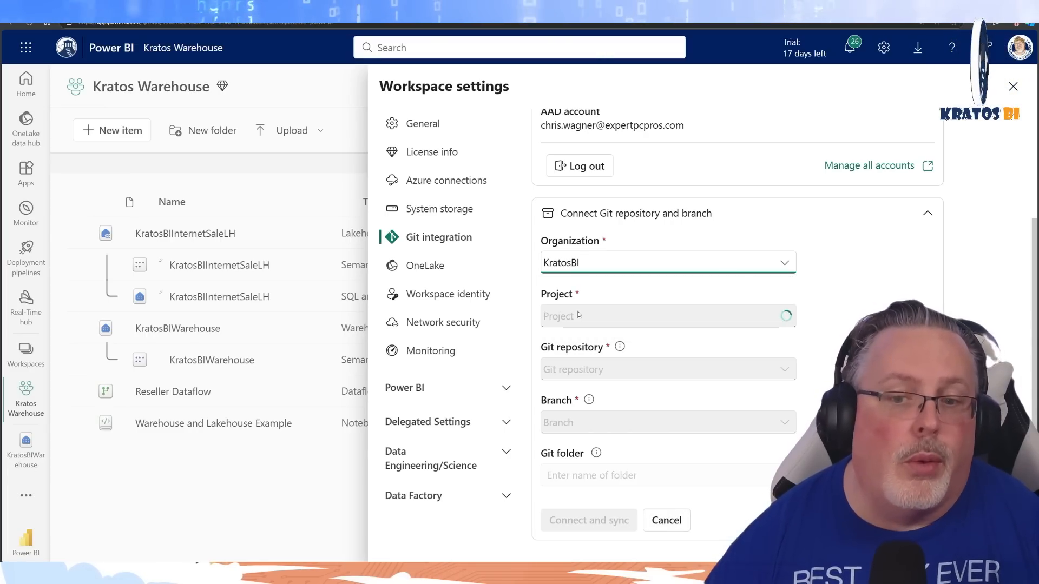
pyautogui.click(650, 320)
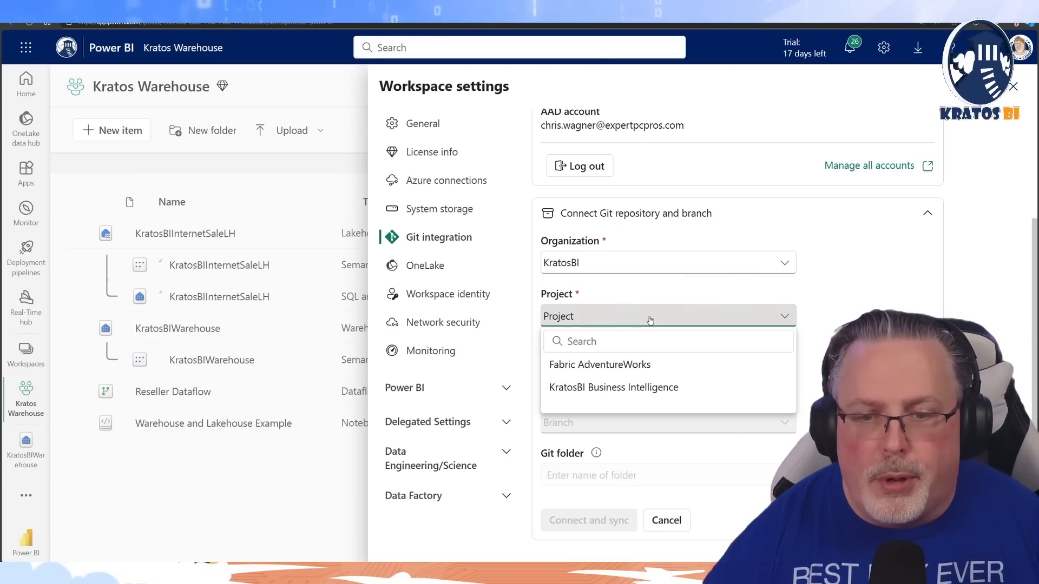
pyautogui.click(644, 366)
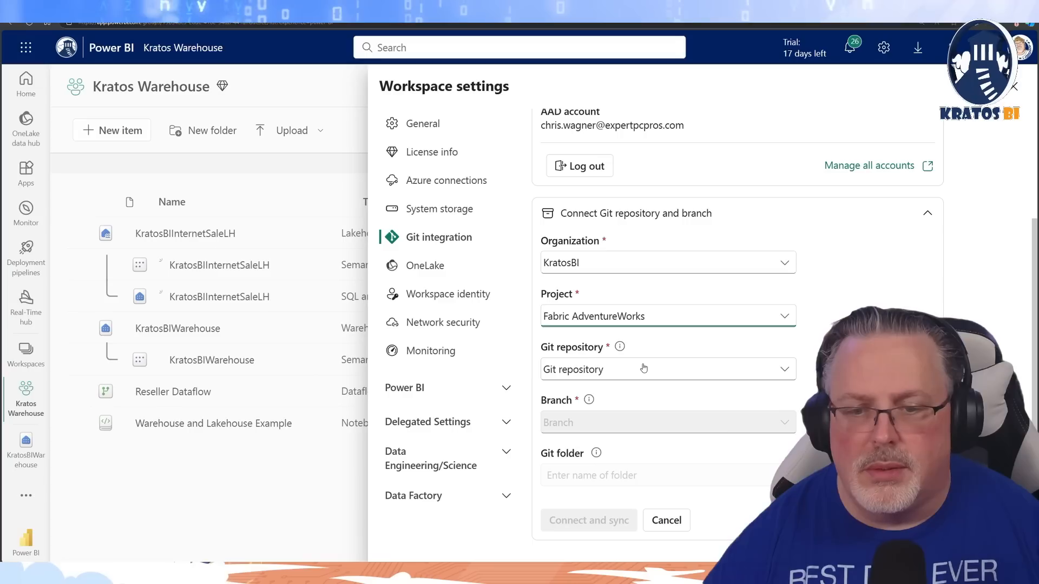
pyautogui.click(644, 368)
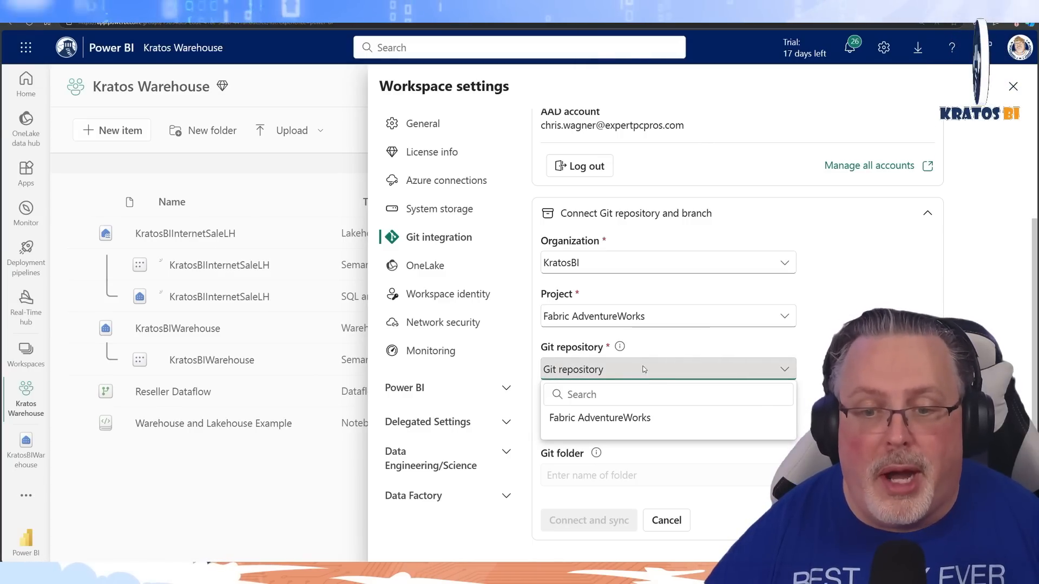
pyautogui.click(646, 418)
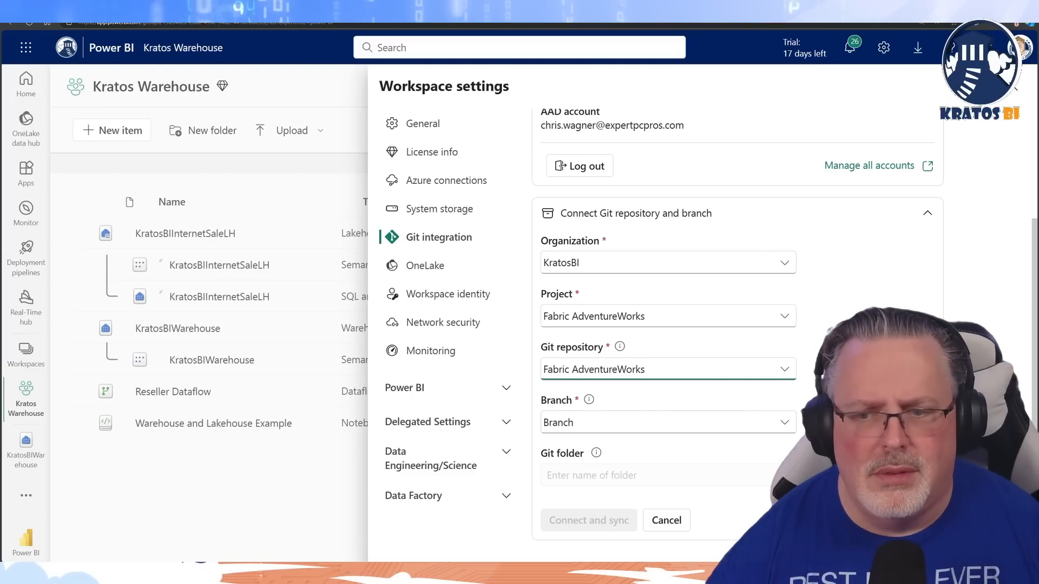
pyautogui.click(777, 427)
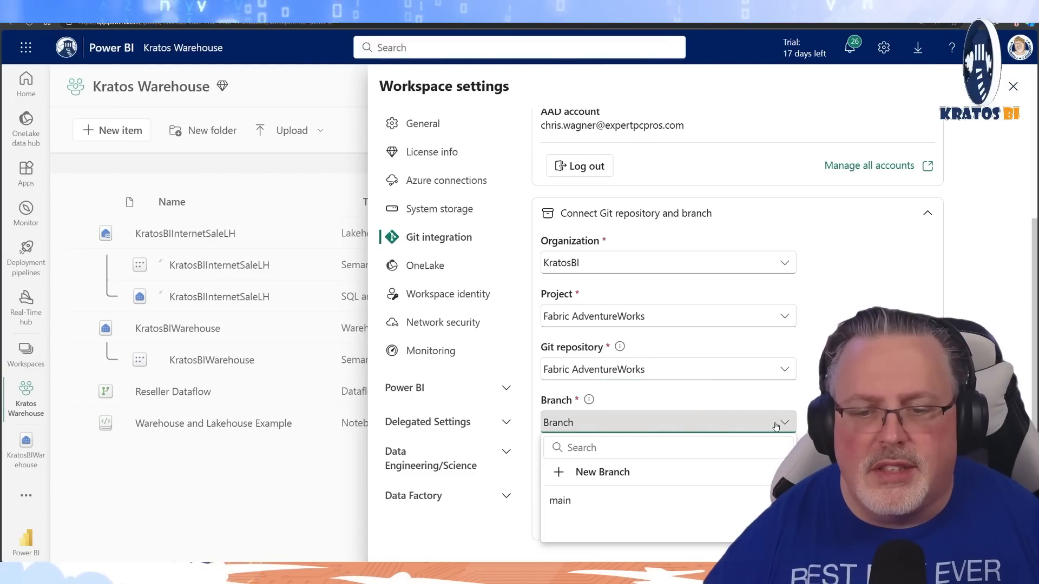
pyautogui.click(568, 501)
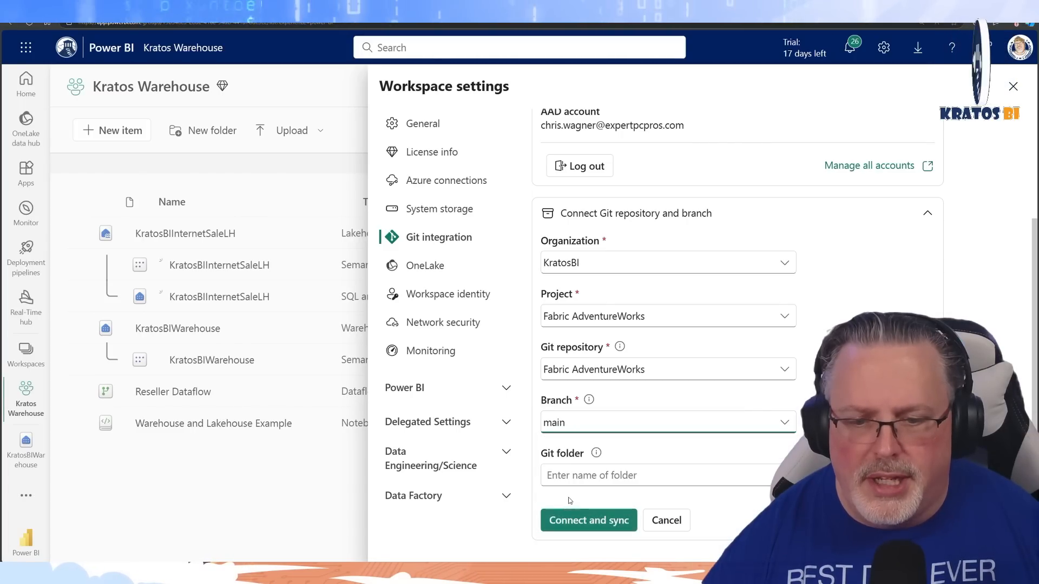
# Set the Git folder to "Kratos Warehouse Video Demo", then connect, creating the new folder and syncing the workspace to it
pyautogui.click(652, 475)
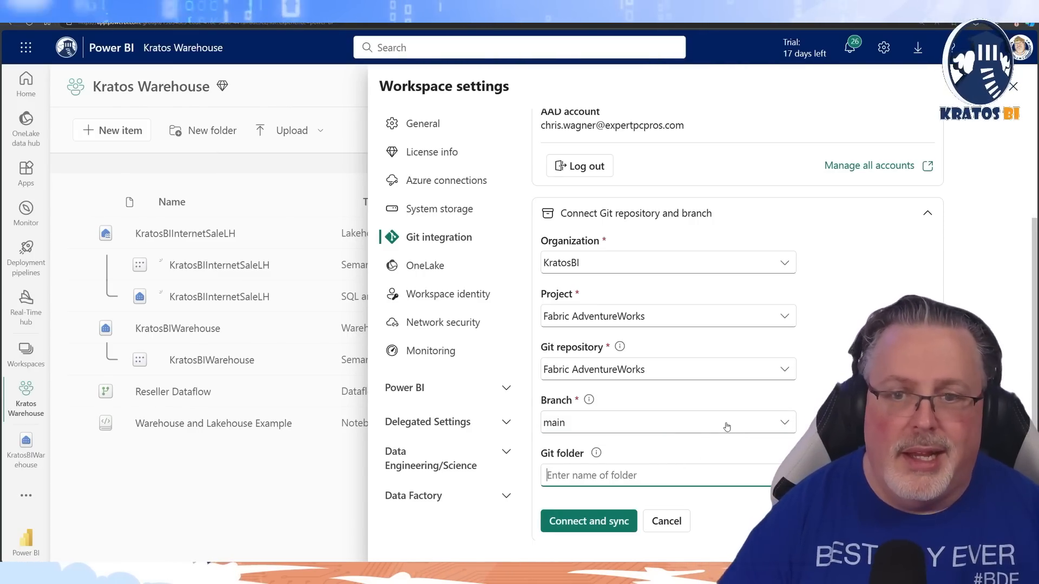
pyautogui.write('Kra')
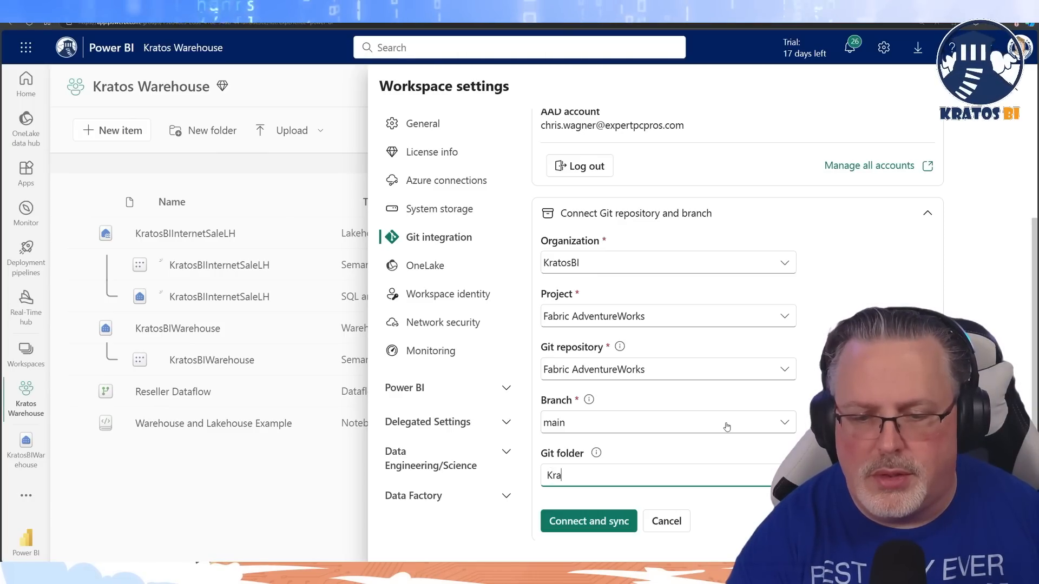
pyautogui.write('tos Wareho')
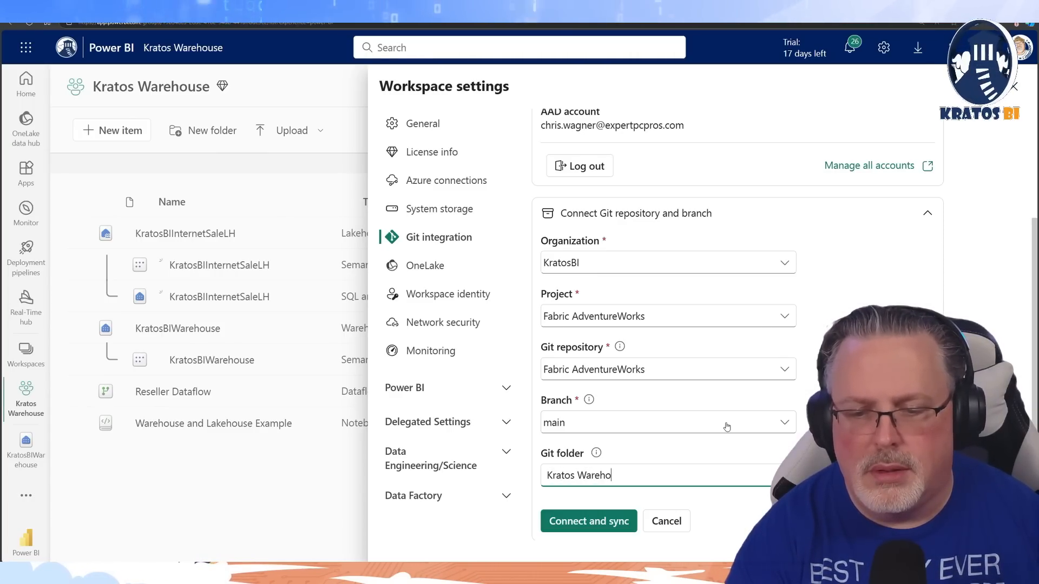
pyautogui.write('use V')
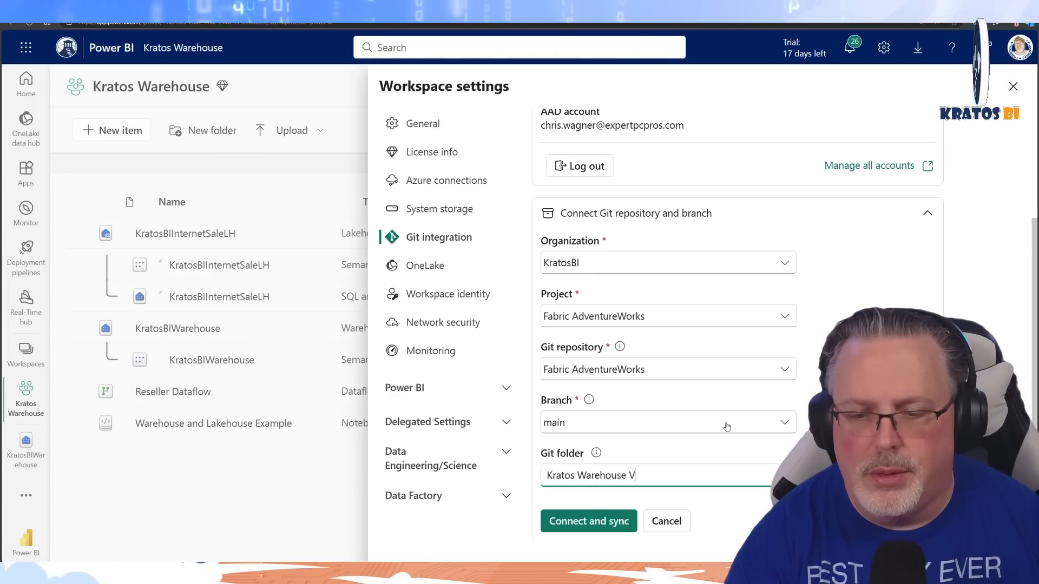
pyautogui.write('ideo Demo')
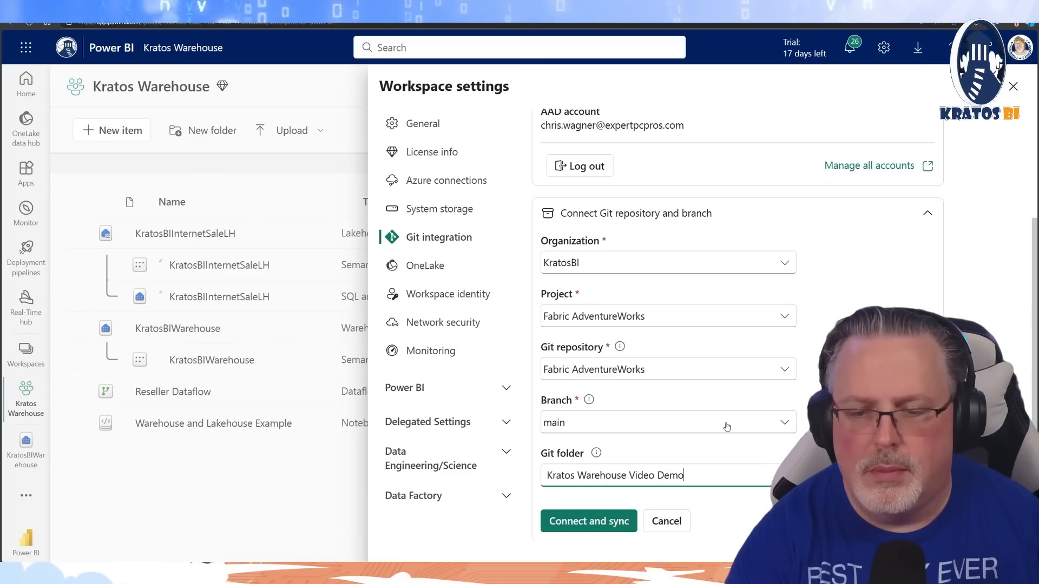
pyautogui.click(600, 523)
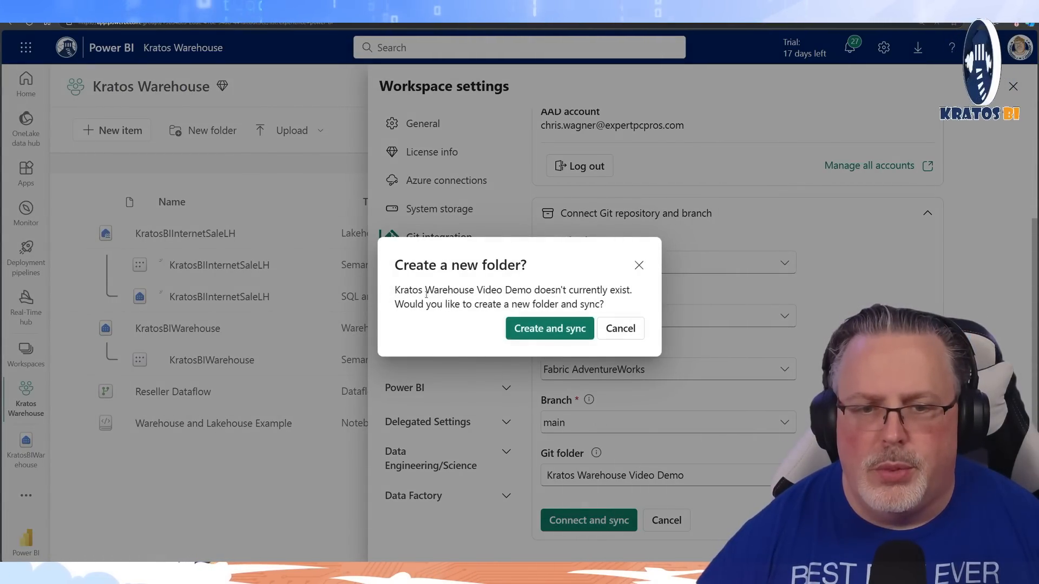
pyautogui.click(529, 329)
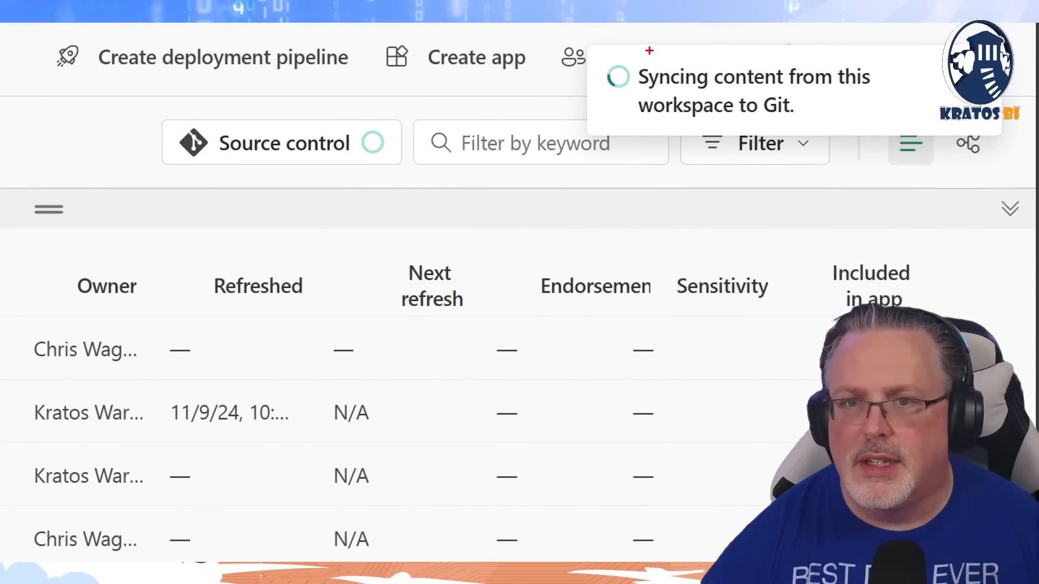
pyautogui.moveTo(575, 33); pyautogui.dragTo(1015, 156)
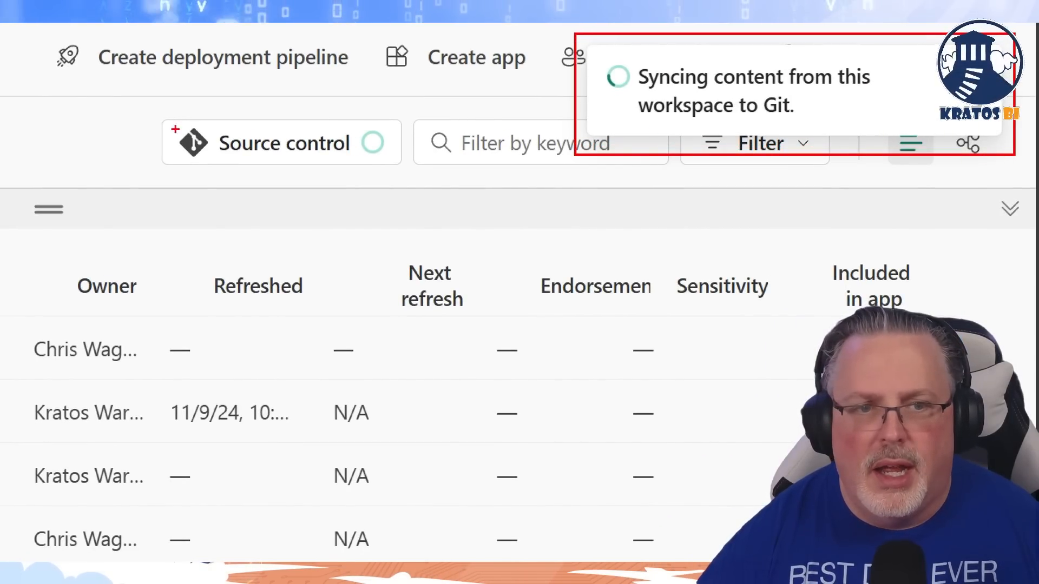
pyautogui.moveTo(144, 107); pyautogui.dragTo(441, 187)
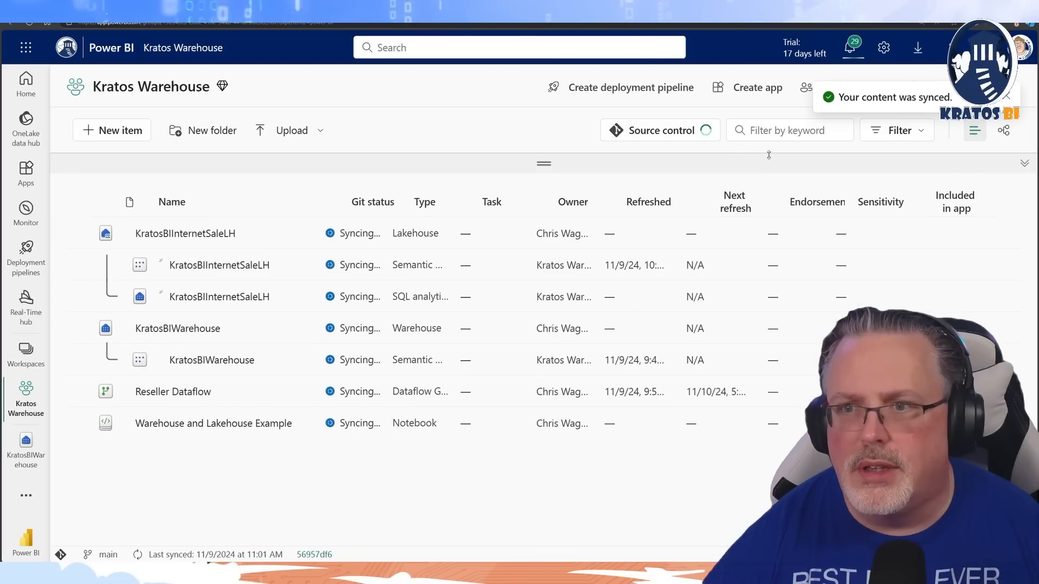
# Open source control for the workspace and look through the options available for the Reseller Dataflow item
pyautogui.click(660, 134)
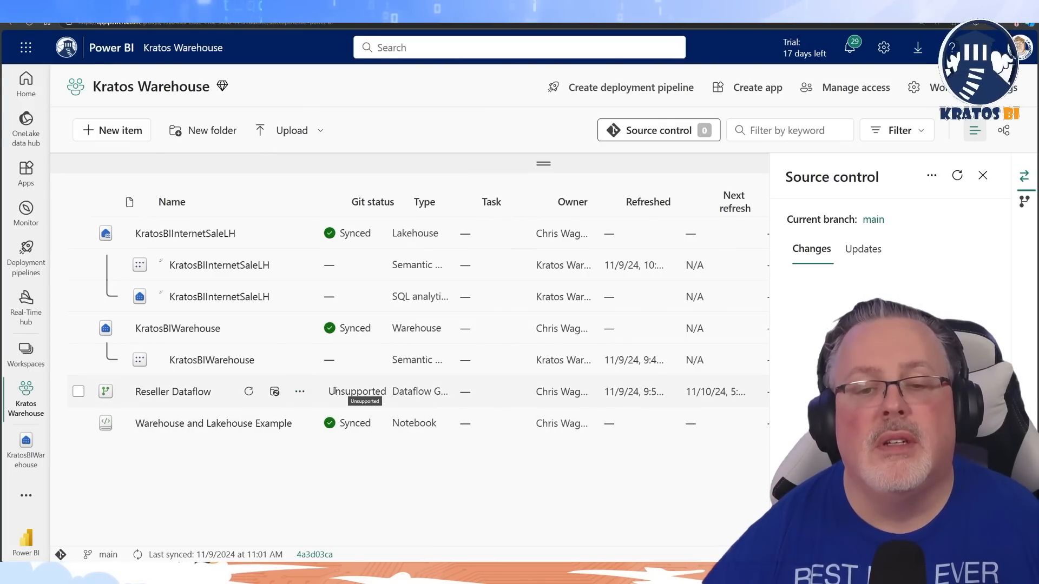
pyautogui.click(306, 392)
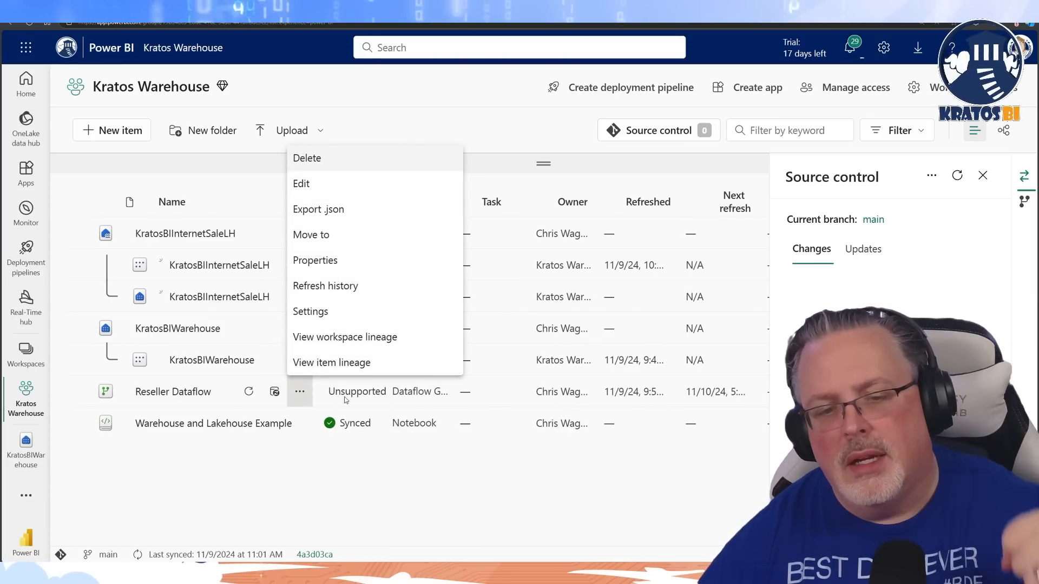
pyautogui.click(462, 444)
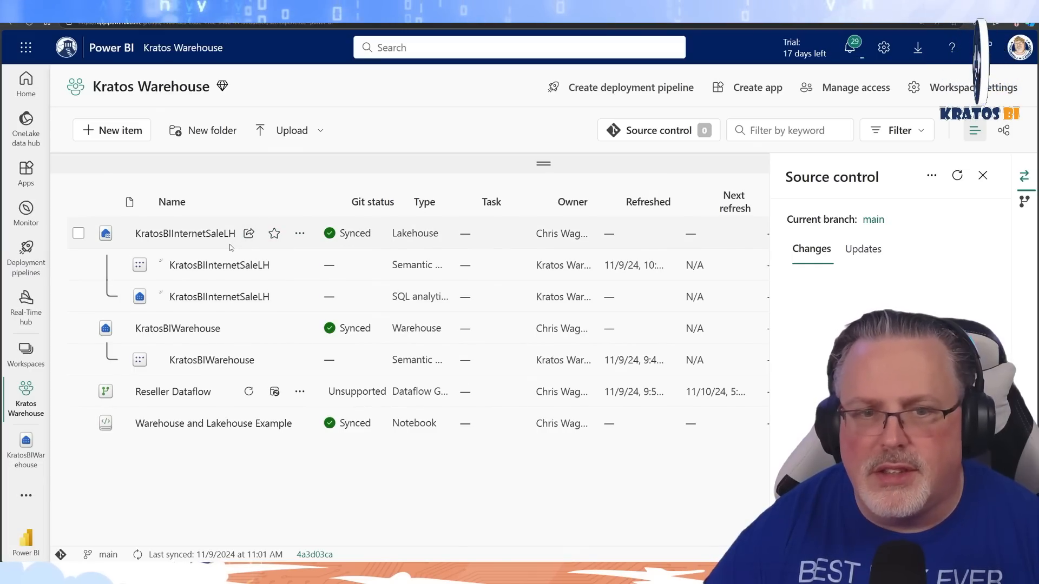
# Open the KratosBIWarehouse warehouse and create a SQL query from the new table template
pyautogui.click(199, 332)
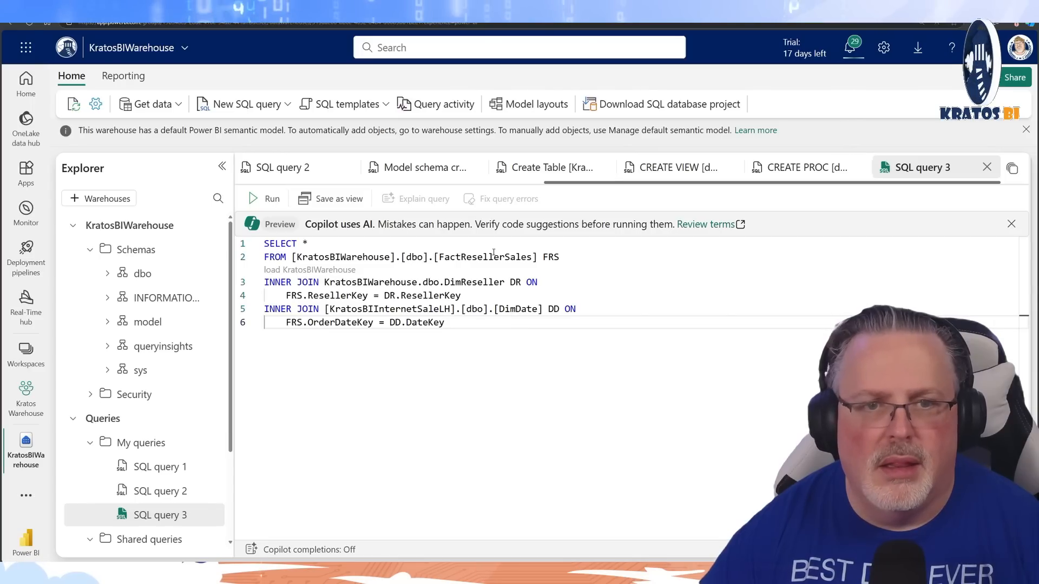
pyautogui.click(349, 104)
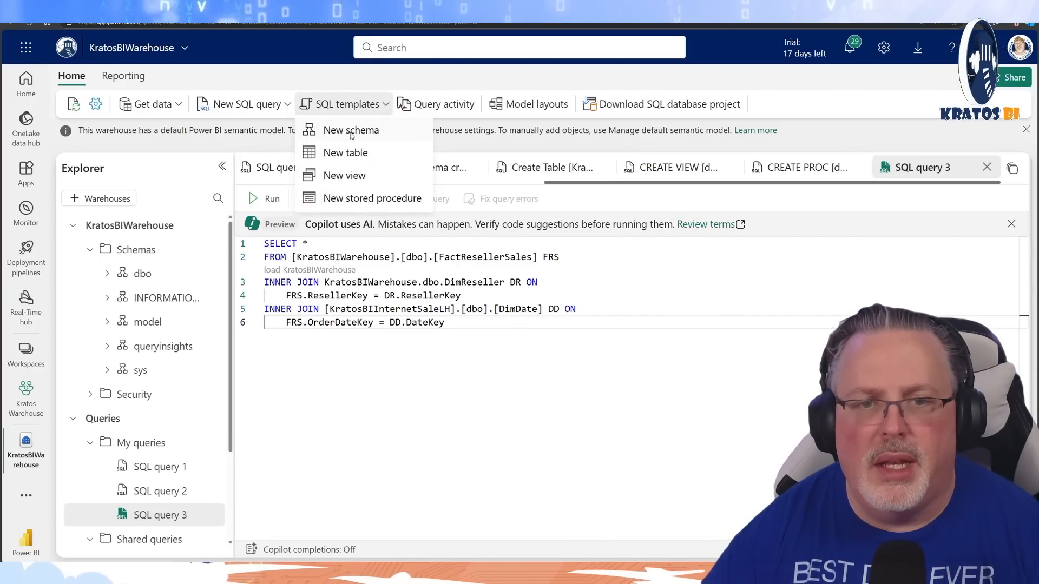
pyautogui.click(345, 153)
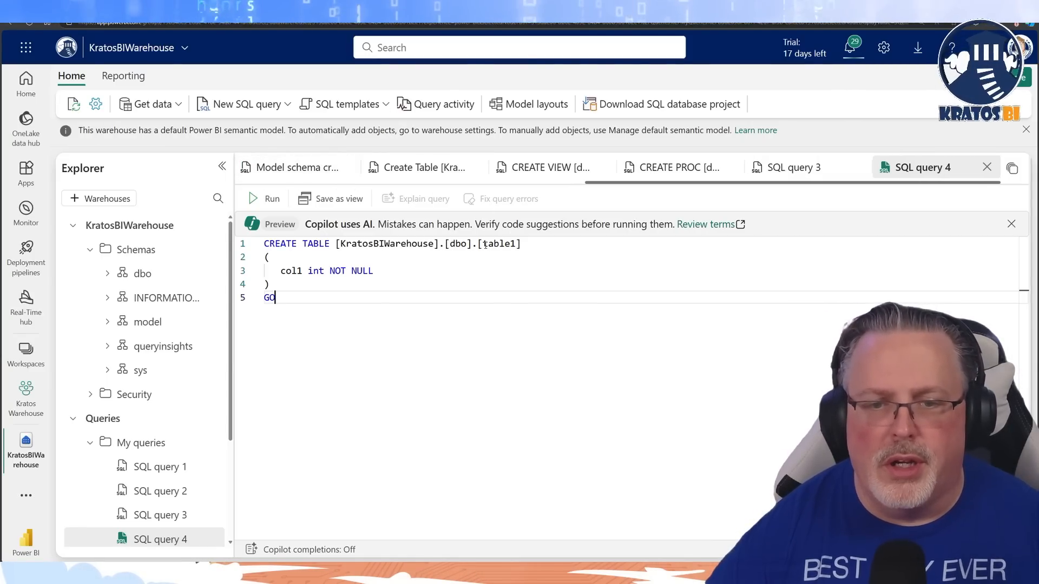
# Replace the template's table name in the CREATE TABLE statement with NewTableForGitDemo
pyautogui.moveTo(484, 244); pyautogui.dragTo(507, 246)
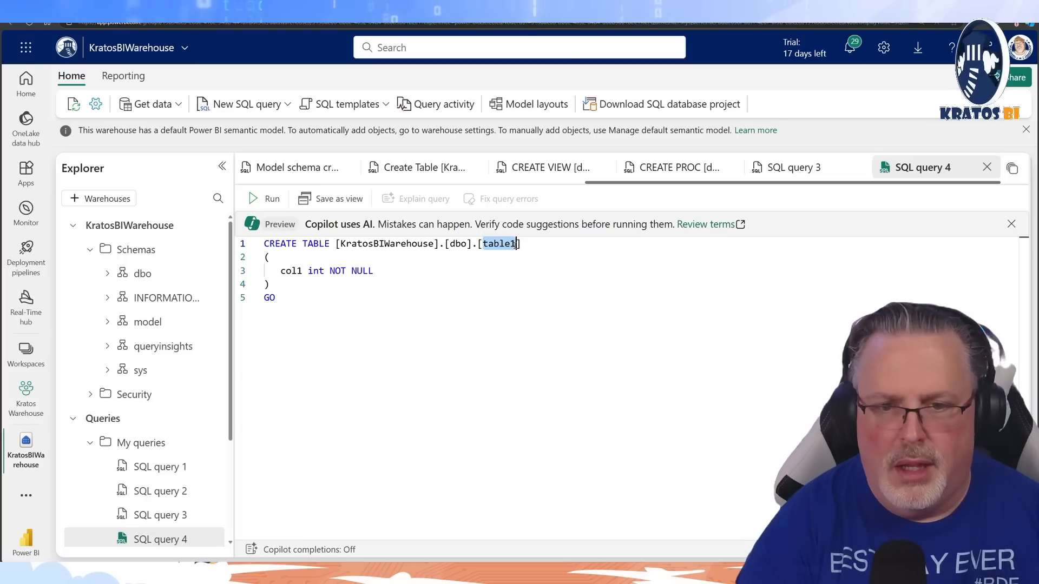
pyautogui.write('NewTab')
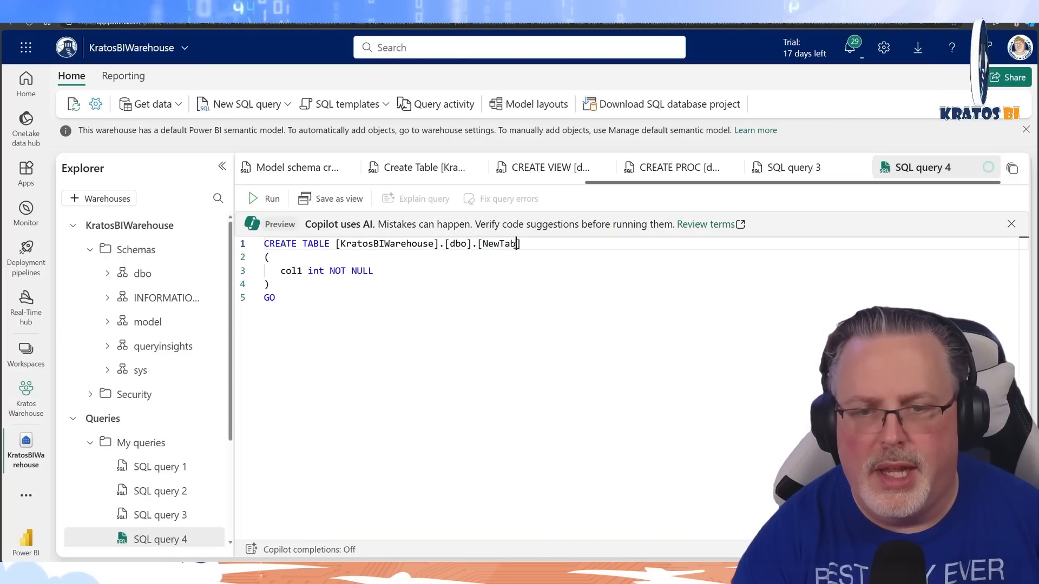
pyautogui.write('leForG')
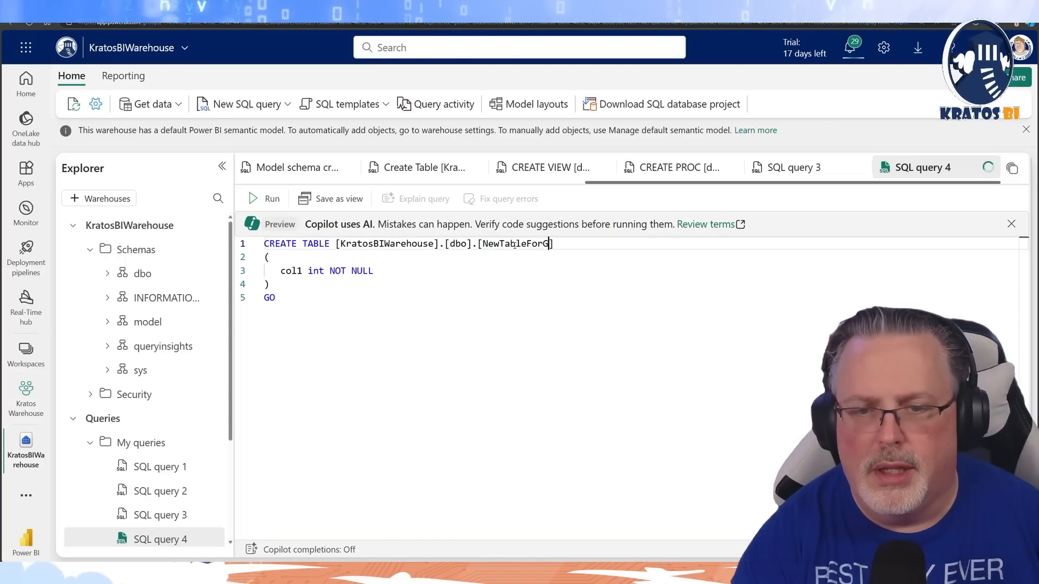
pyautogui.write('itDemo')
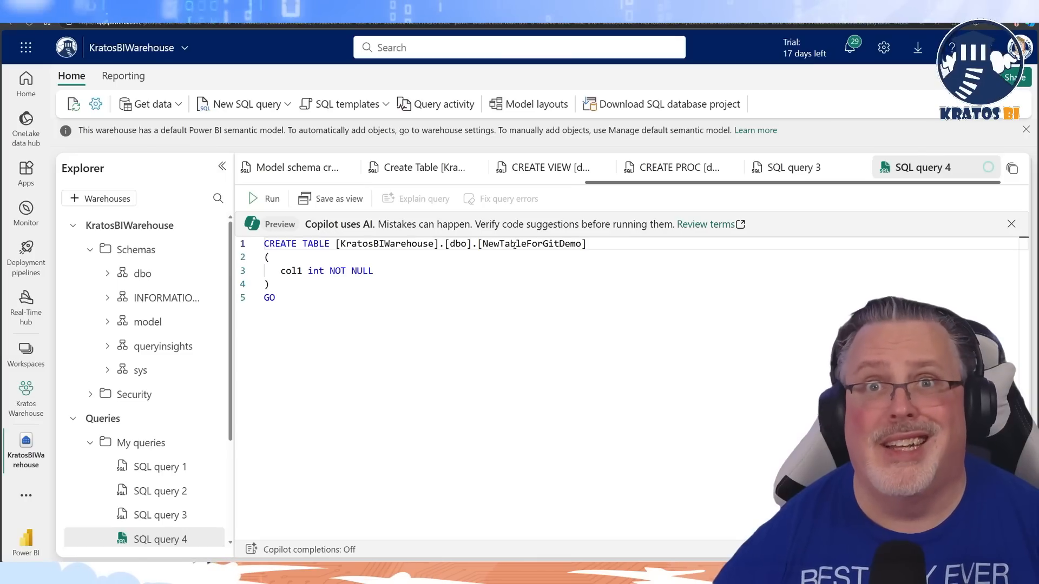
# Run the CREATE TABLE query and rename it with its first line, CREATE TABLE [KratosBIWarehouse].[dbo].[NewTableForGitDemo]
pyautogui.click(265, 200)
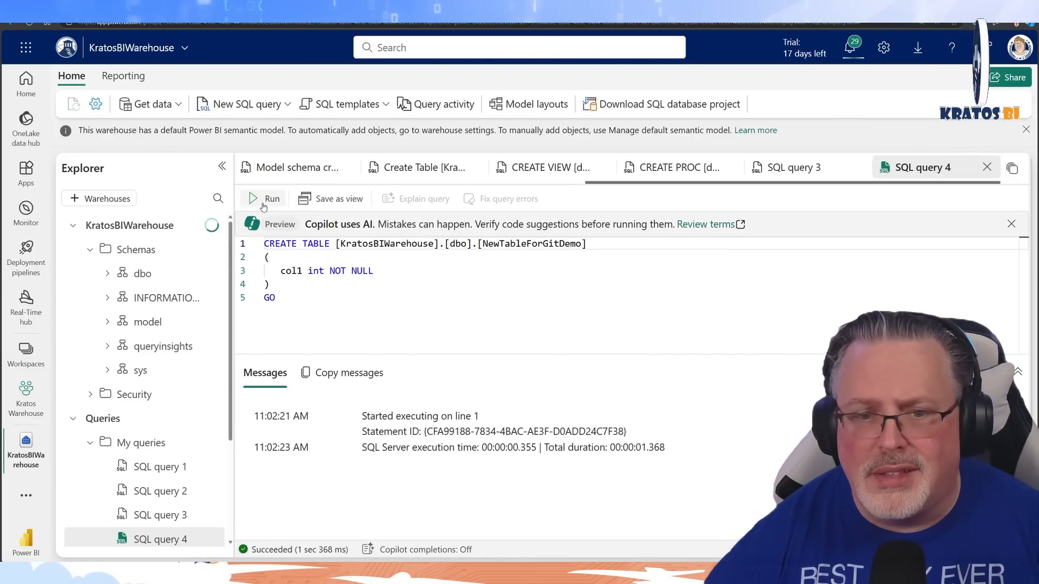
pyautogui.moveTo(586, 246); pyautogui.dragTo(296, 231)
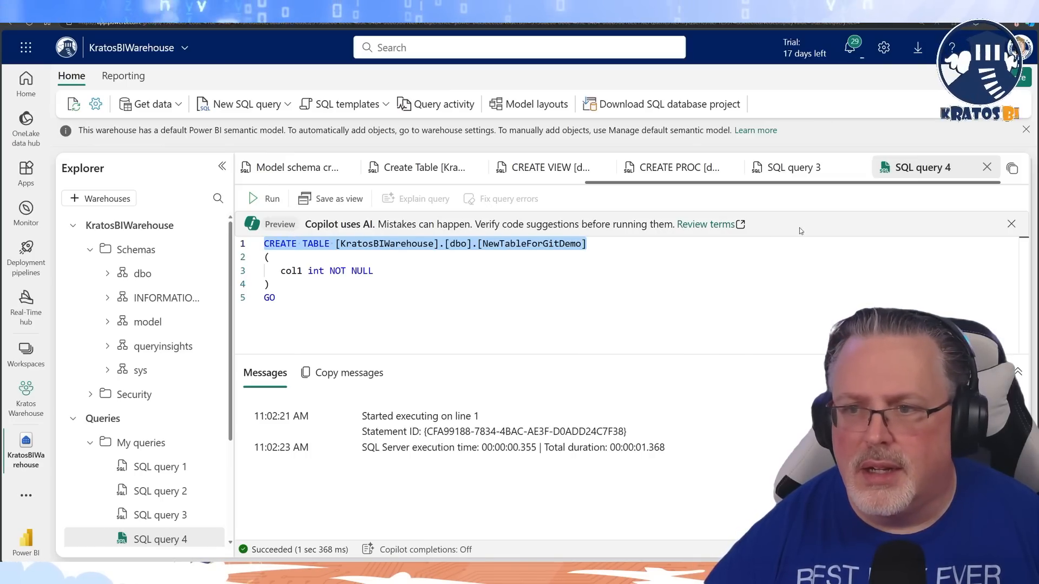
pyautogui.click(913, 174)
pyautogui.rightClick(914, 168)
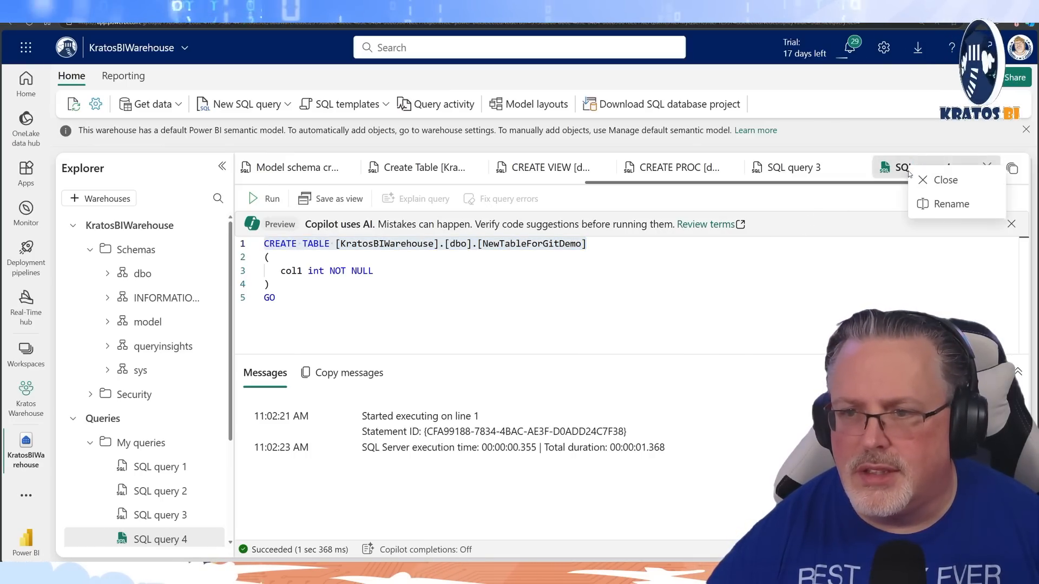
pyautogui.click(926, 209)
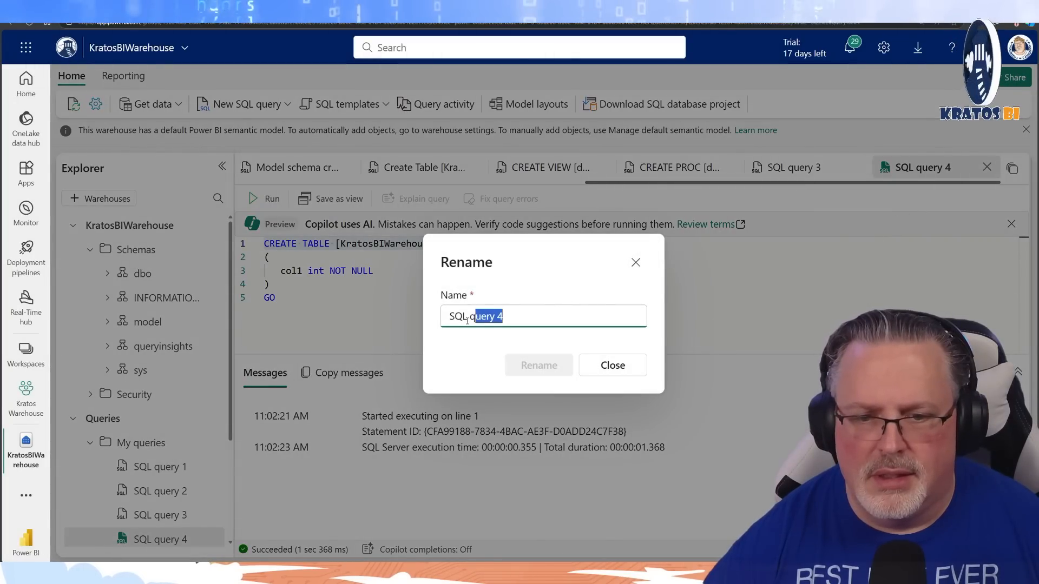
pyautogui.moveTo(467, 319); pyautogui.dragTo(444, 321)
pyautogui.write('[KratosBIWarehouse].[dbo].[NewTableForGitDemo]')
pyautogui.click(538, 366)
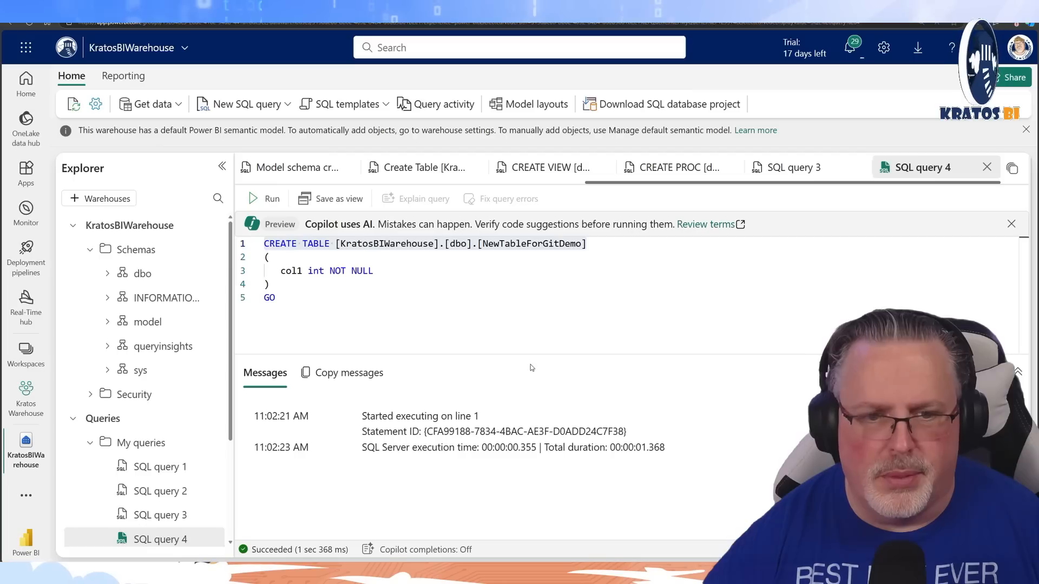
# Move the renamed CREATE TABLE query from My queries to Shared queries
pyautogui.scroll(-3, 199, 357)
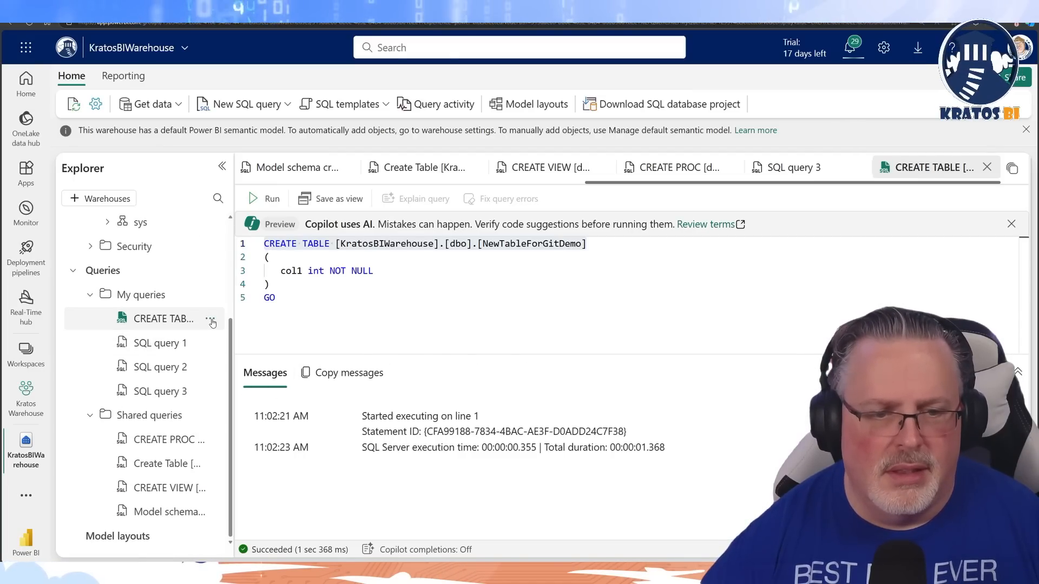
pyautogui.click(210, 319)
pyautogui.click(233, 412)
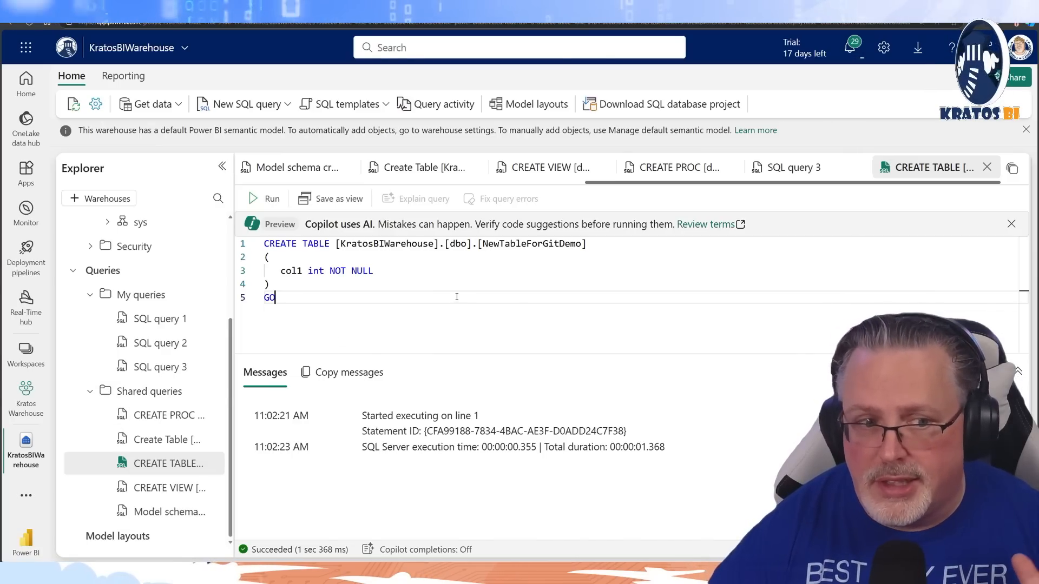
# Return to the Kratos Warehouse workspace, refresh its item list, and widen the Git status column to show the full status text
pyautogui.click(30, 403)
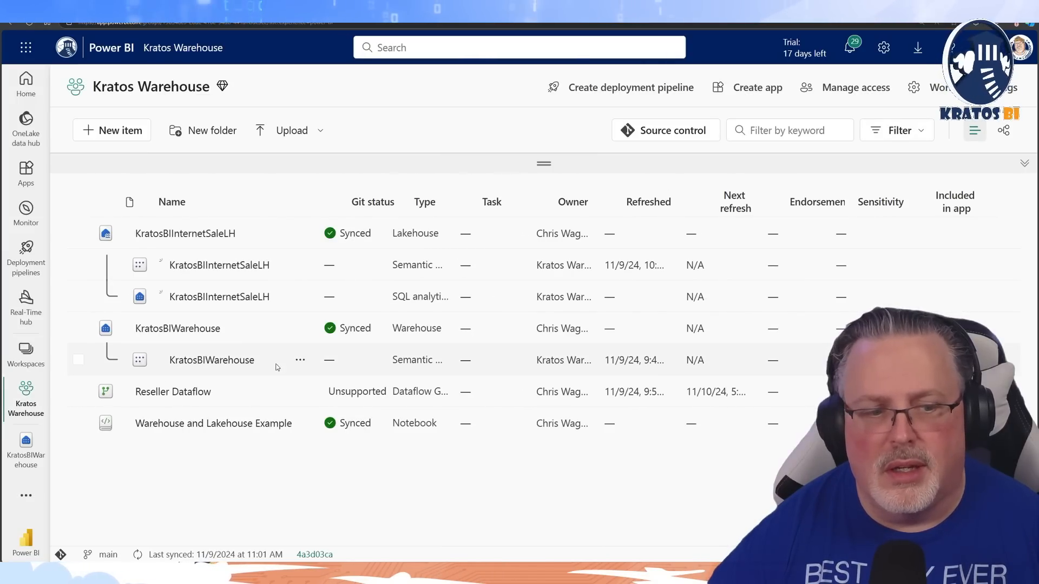
pyautogui.click(31, 25)
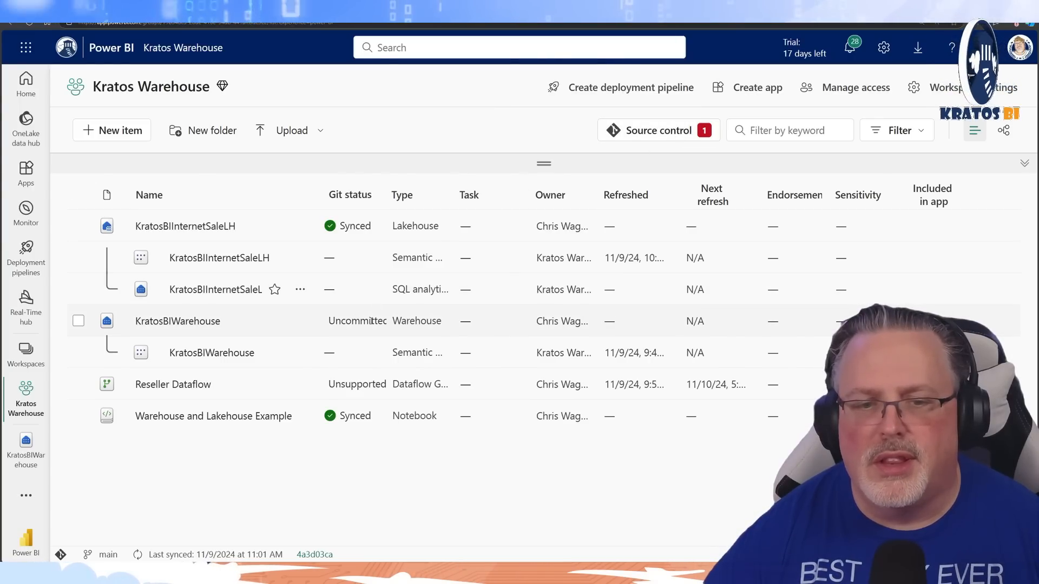
pyautogui.moveTo(388, 195); pyautogui.dragTo(461, 198)
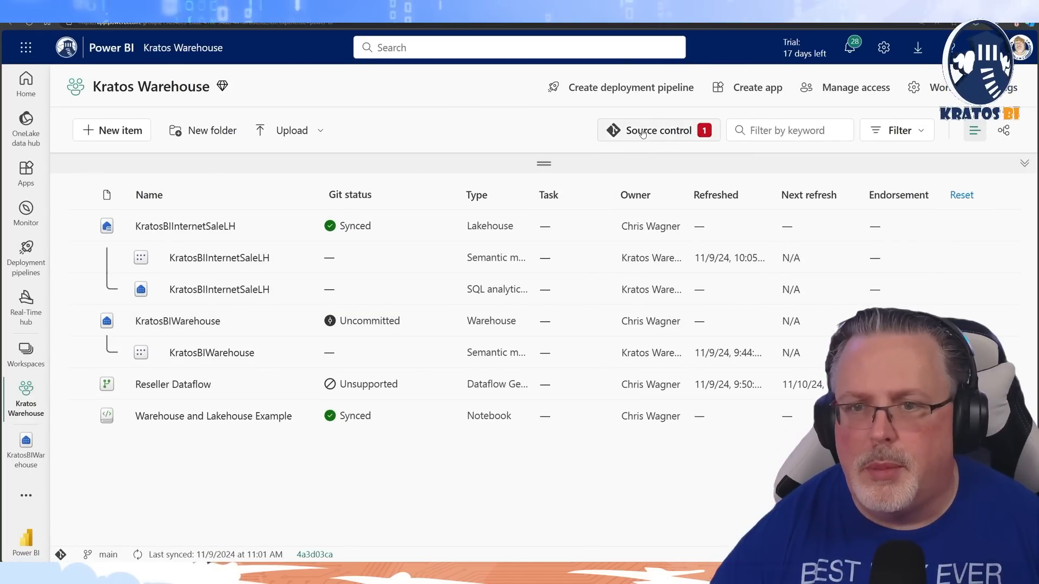
# Commit the KratosBIWarehouse change to the main branch through source control without a commit message, and close source control
pyautogui.click(701, 132)
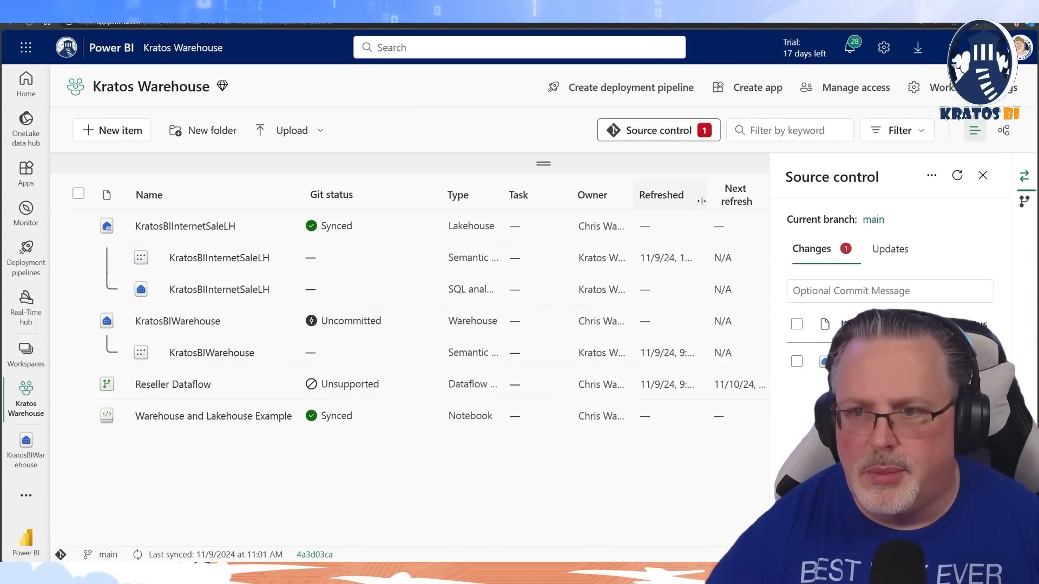
pyautogui.click(797, 324)
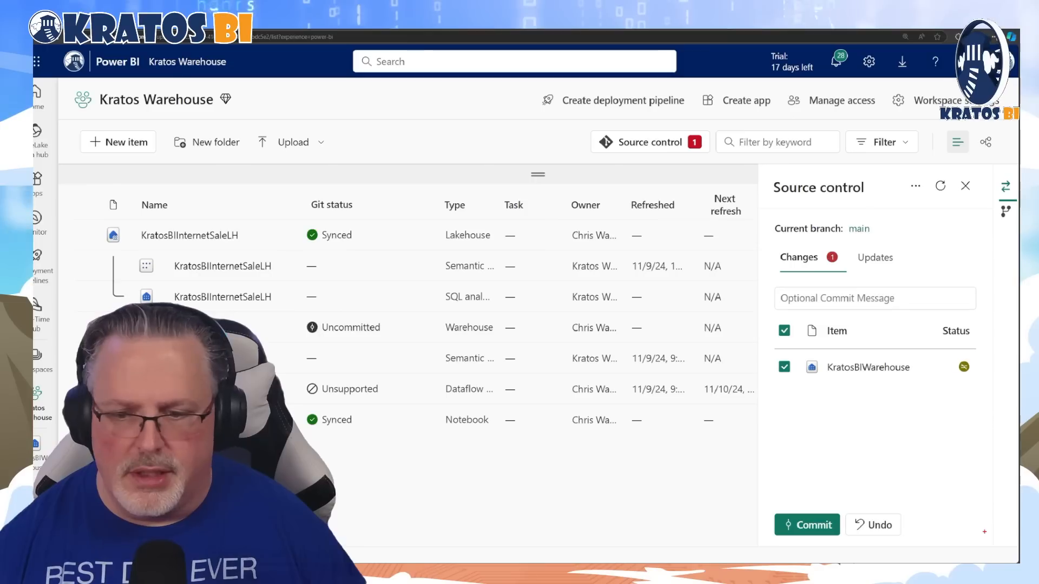
pyautogui.click(819, 526)
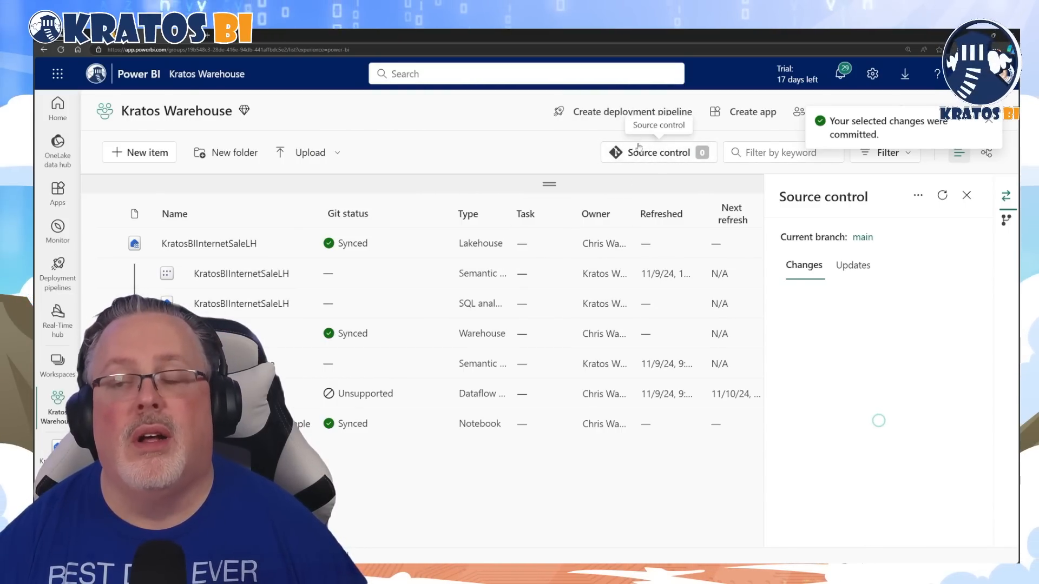
pyautogui.click(967, 197)
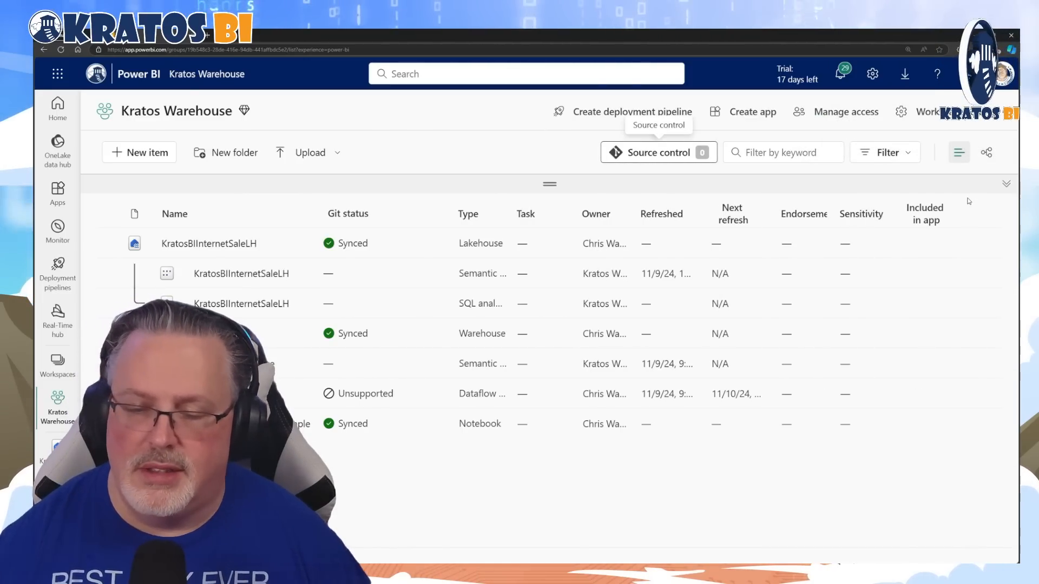